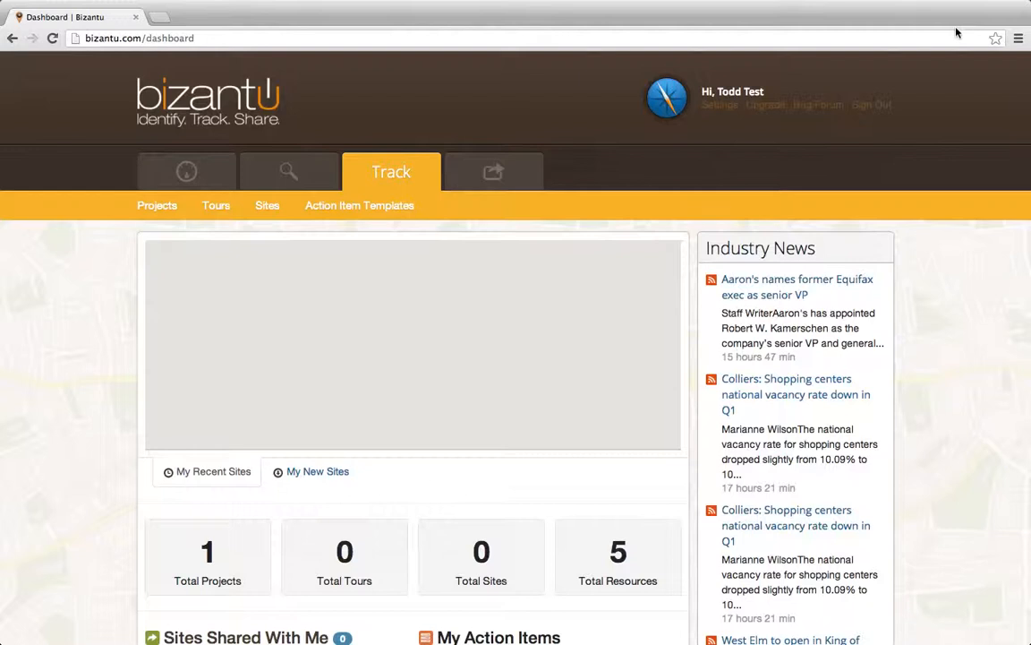
# - Look over the dashboard page and the options offered under the Identify, Track and Share sections
pyautogui.click(189, 171)
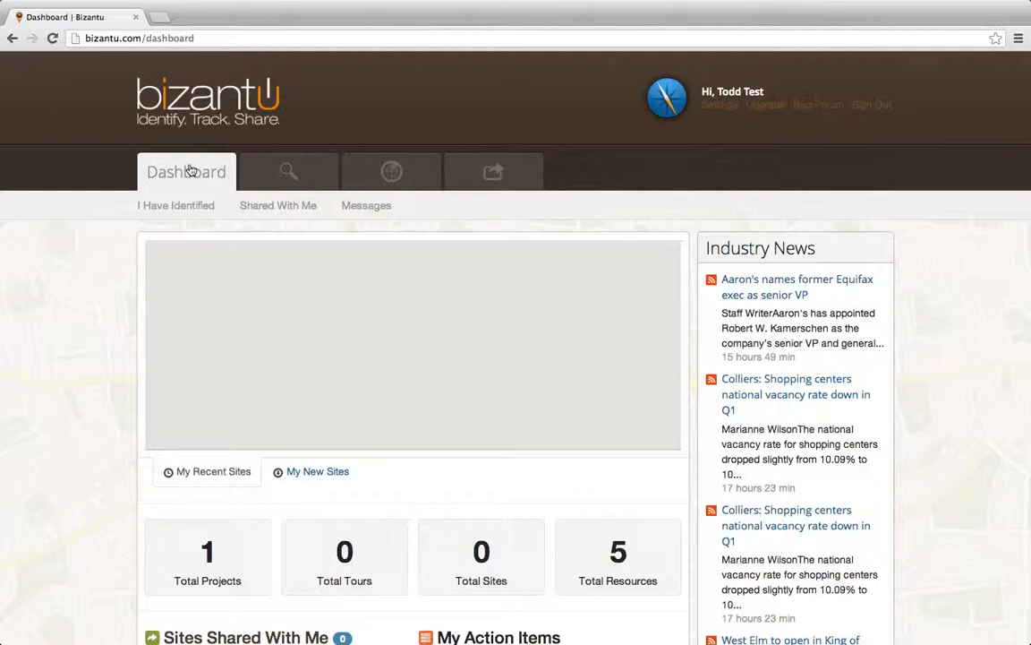
pyautogui.scroll(-2, 98, 321)
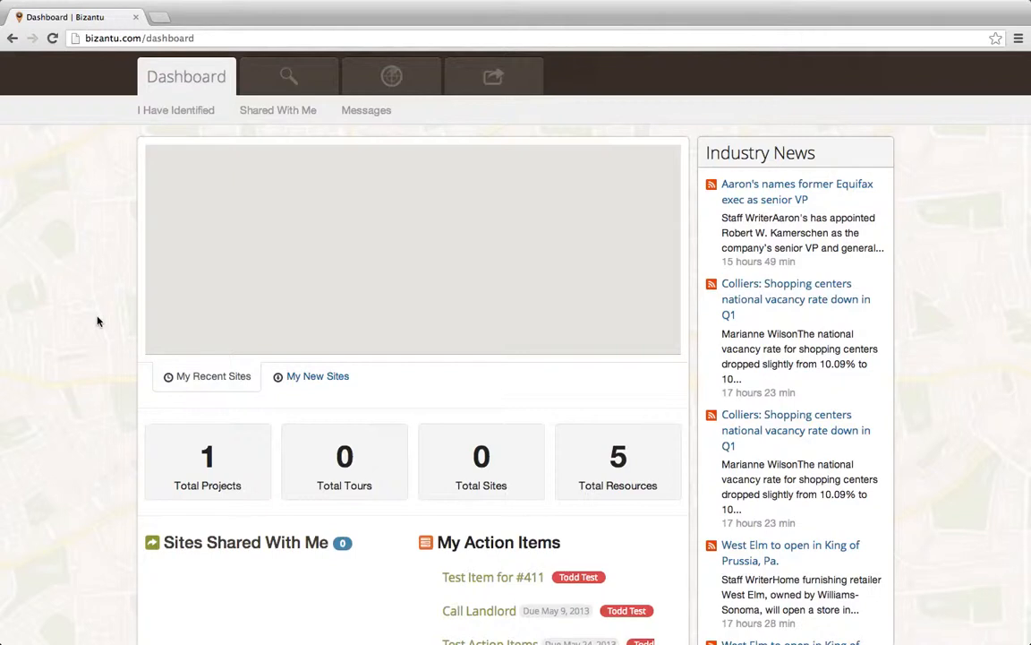
pyautogui.scroll(2, 98, 320)
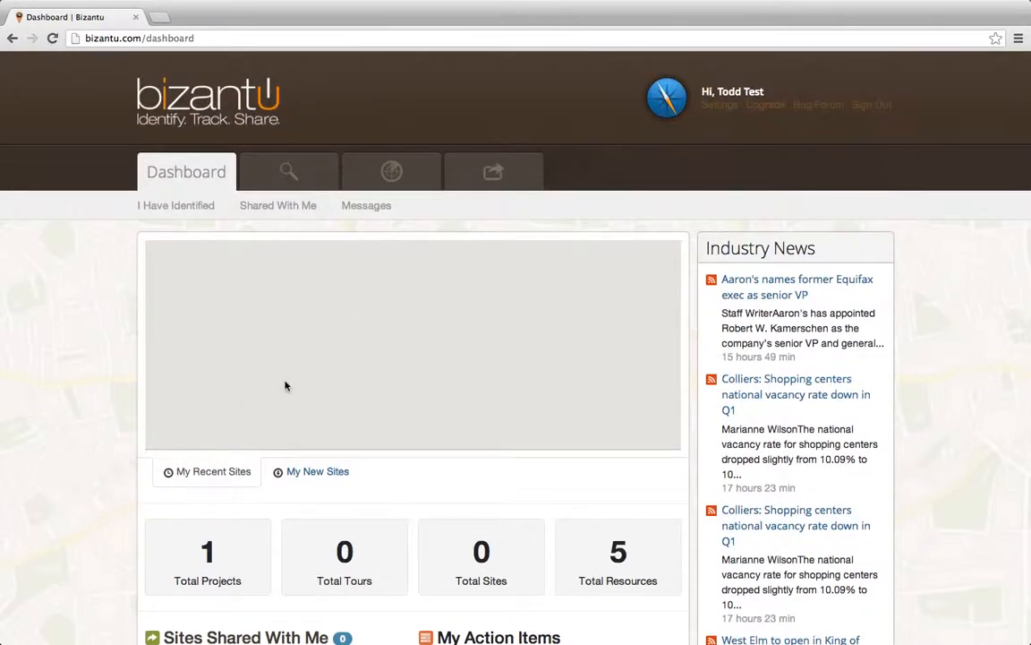
pyautogui.moveTo(417, 176)
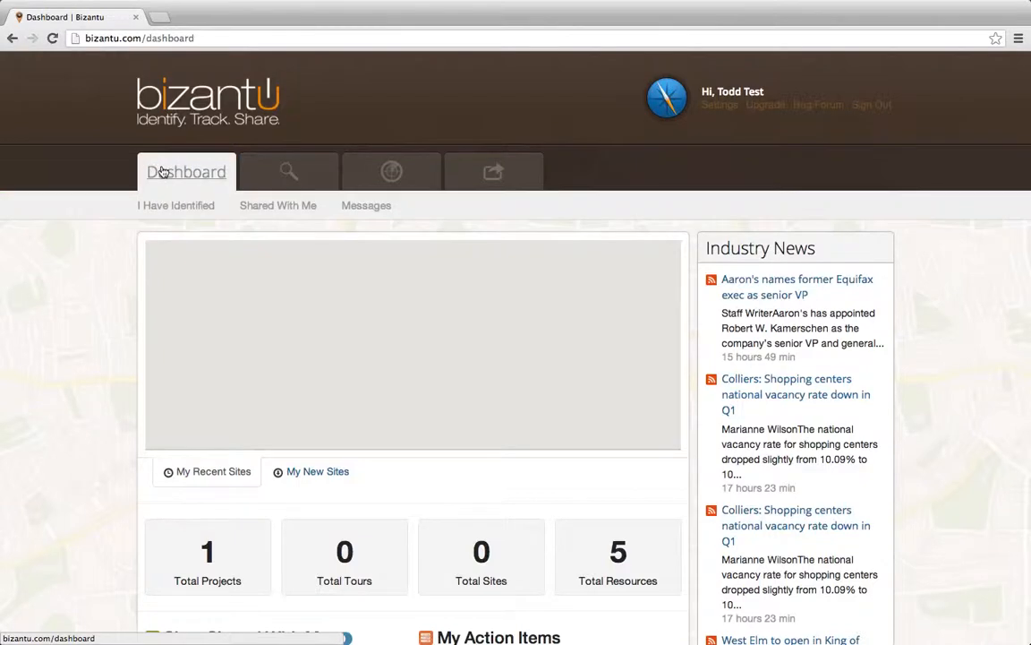
pyautogui.moveTo(282, 180)
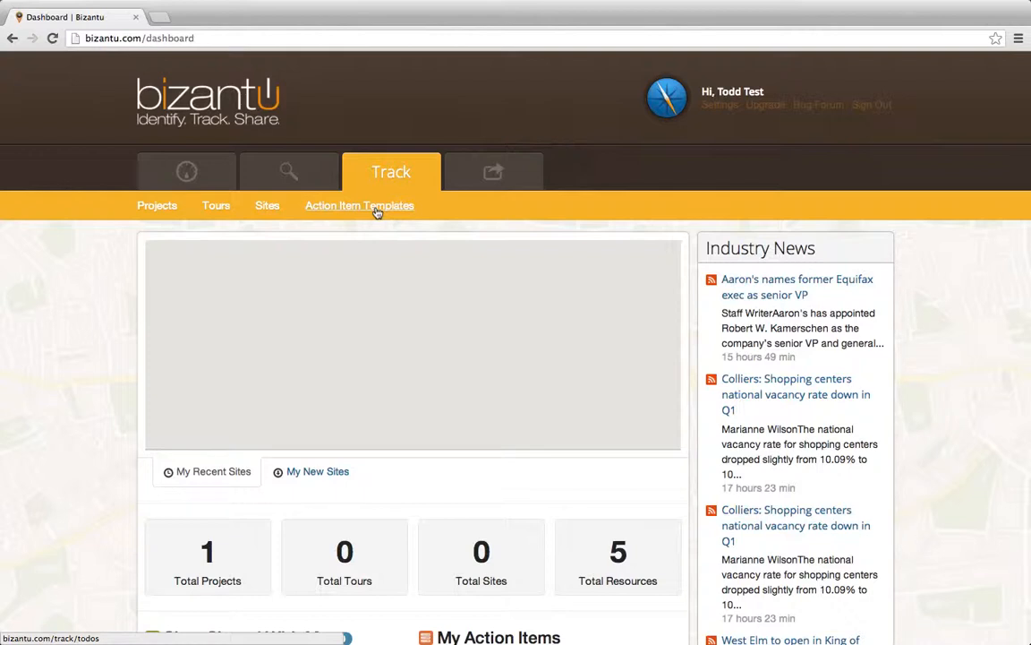
pyautogui.moveTo(524, 174)
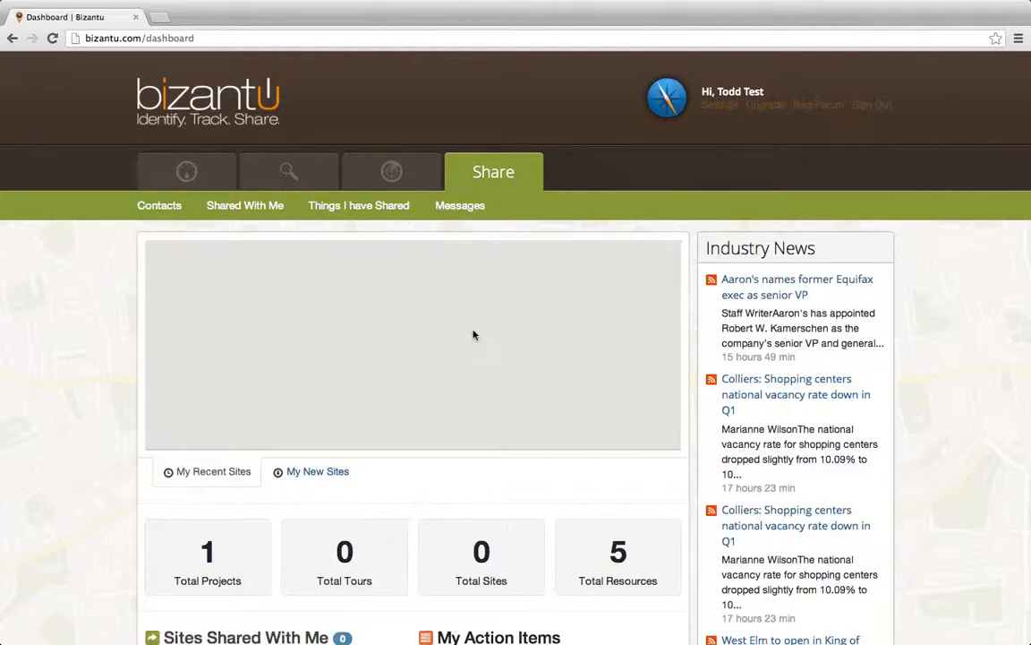
# - Switch to Preview and view the chart_ProjectTourSite.jpg hierarchy chart in full screen
pyautogui.hotkey('ctrl', 'Up')
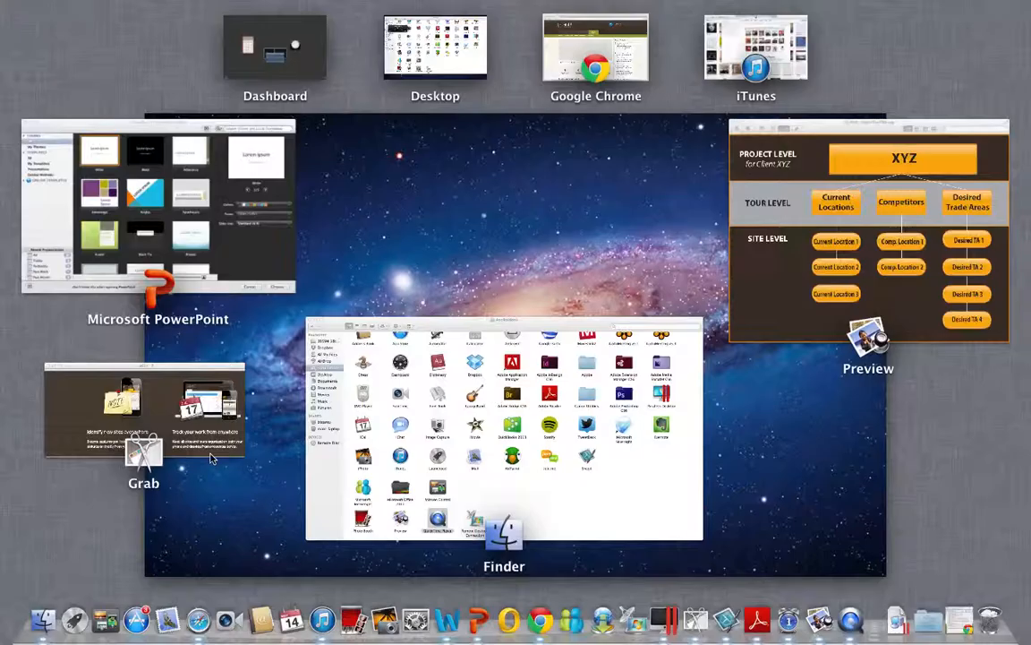
pyautogui.click(734, 161)
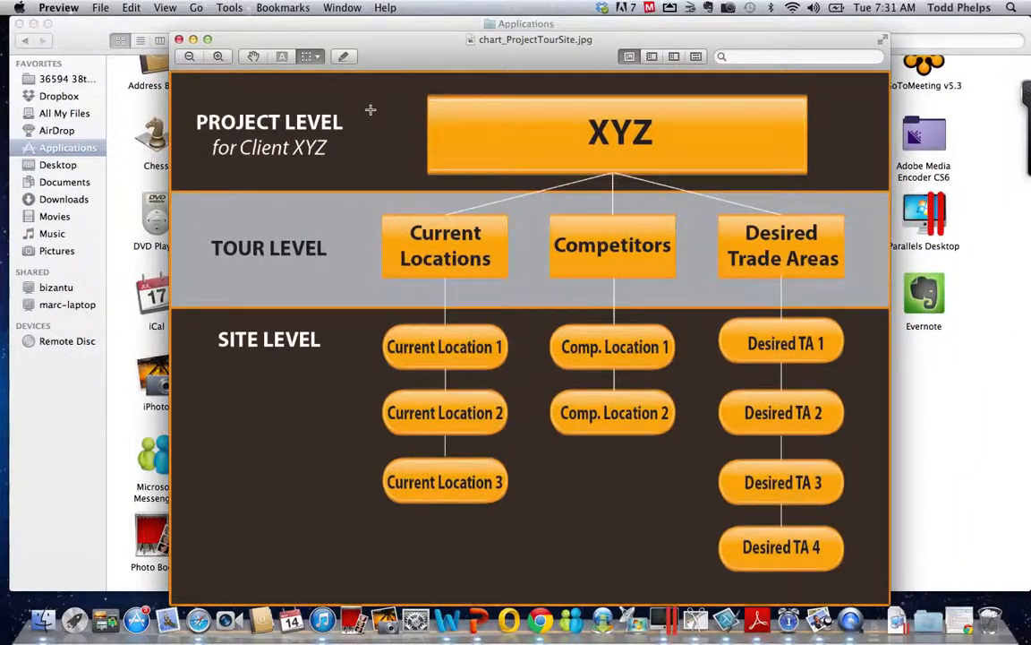
pyautogui.click(207, 39)
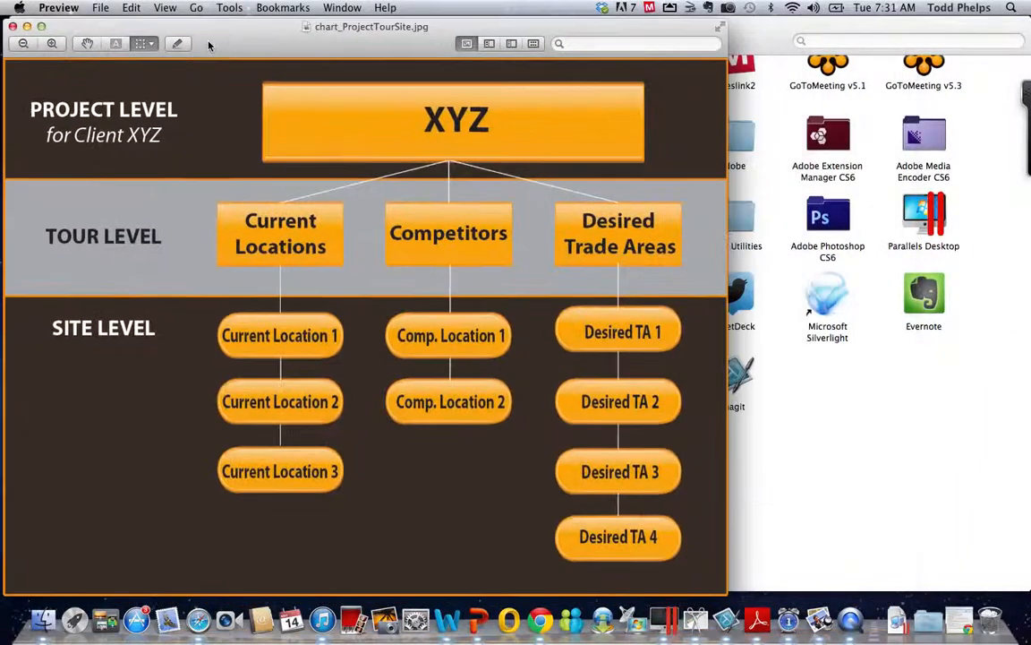
pyautogui.click(720, 31)
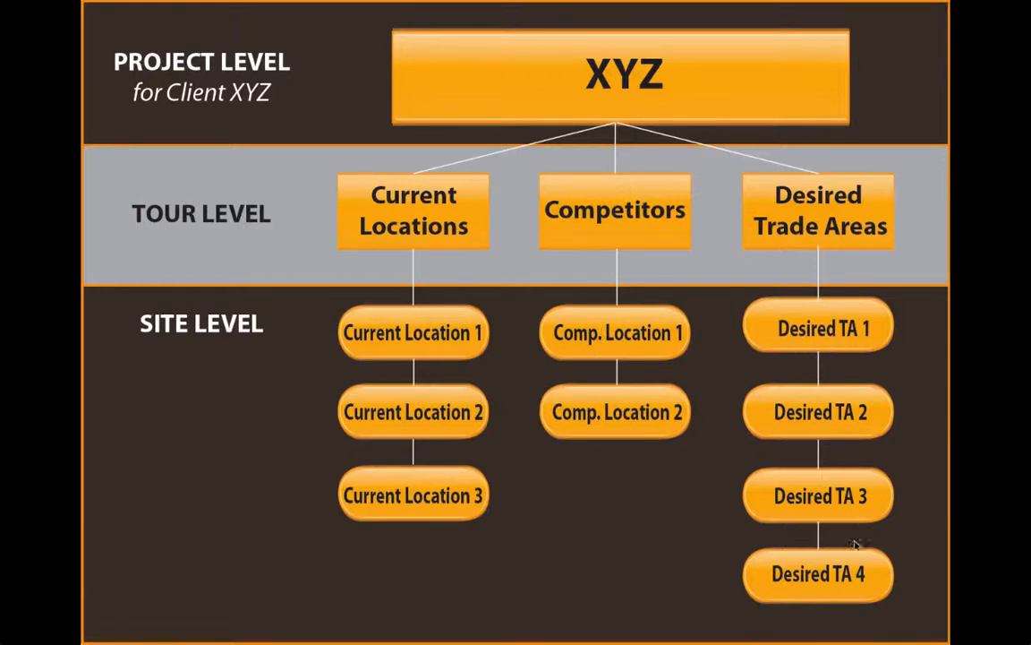
# - Switch back to Google Chrome and create a new project titled "XYZ Retailer"
pyautogui.hotkey('ctrl', 'Up')
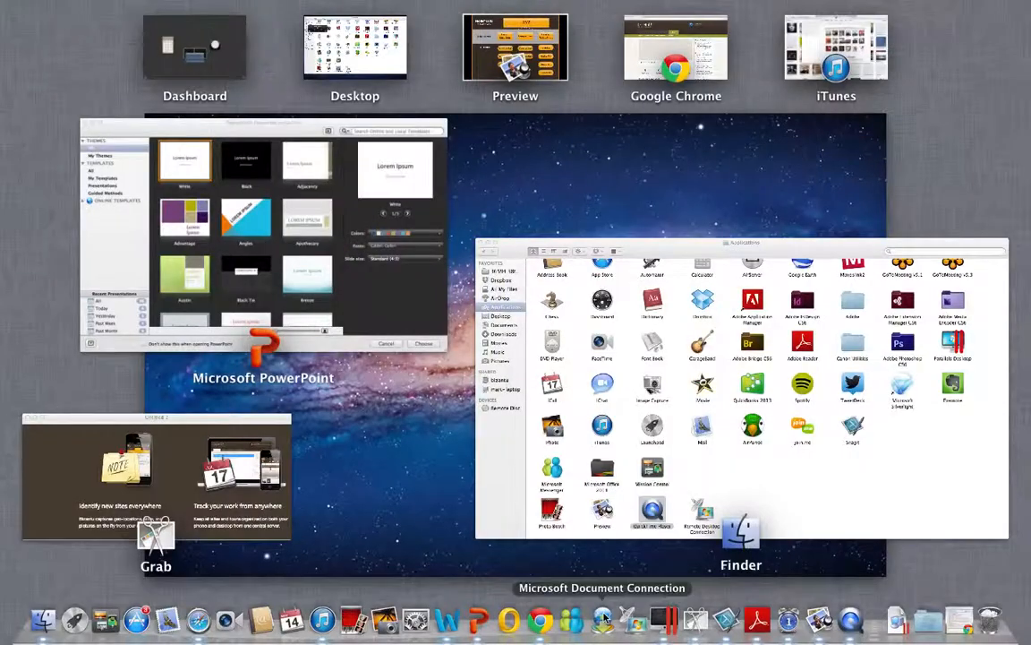
pyautogui.click(541, 625)
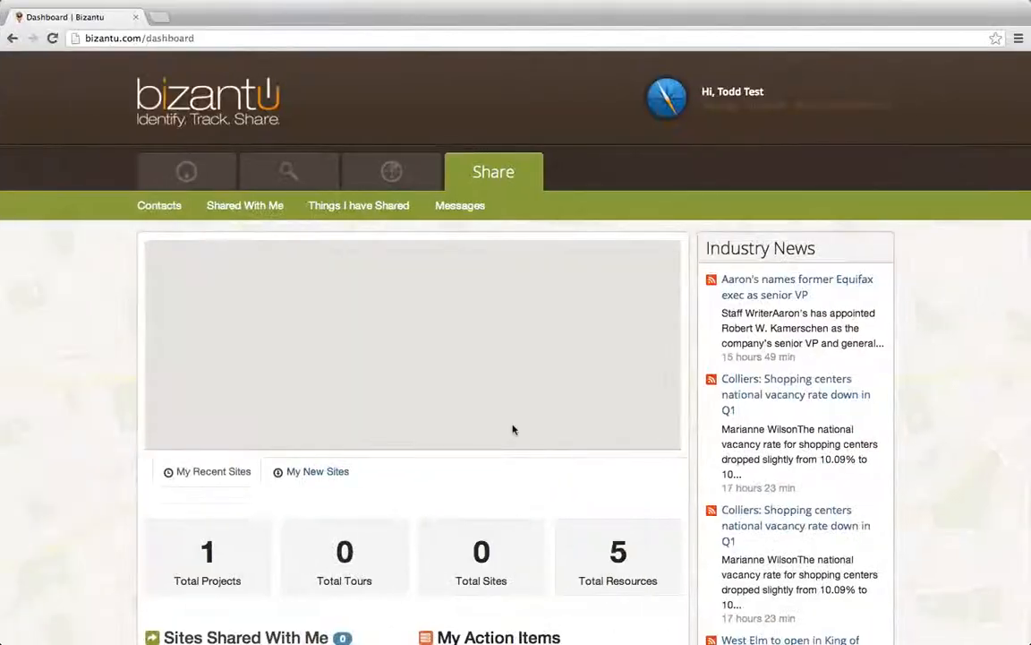
pyautogui.moveTo(297, 173)
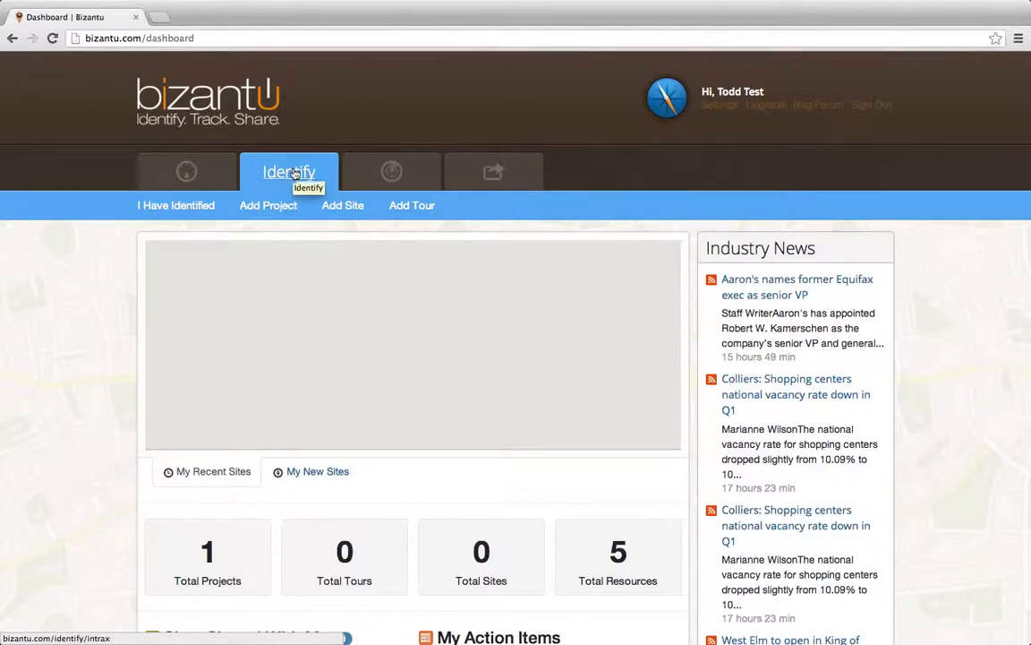
pyautogui.click(268, 206)
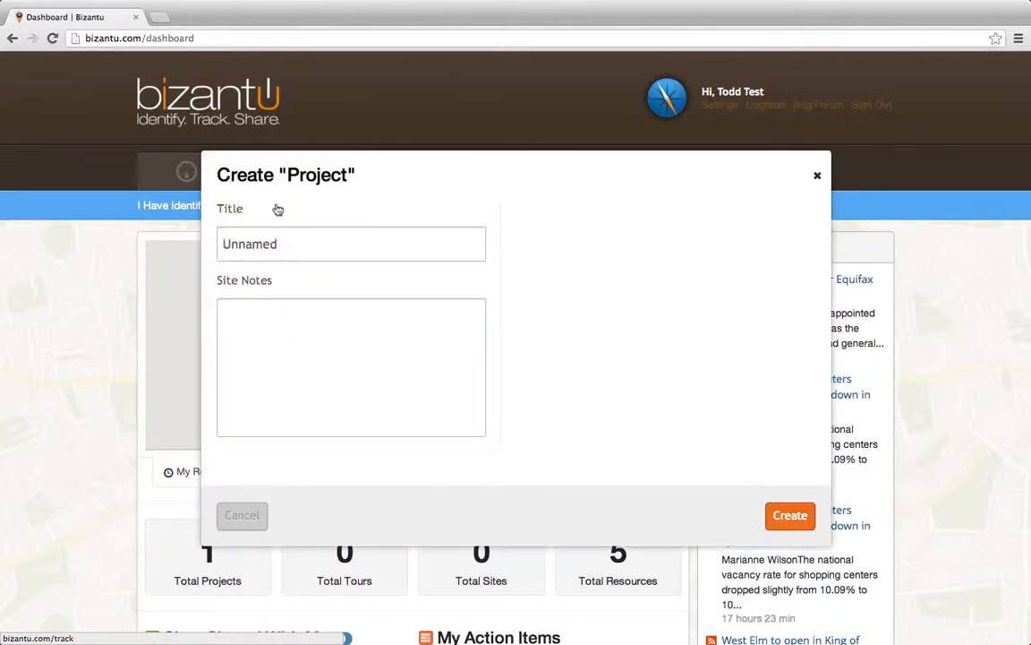
pyautogui.moveTo(290, 242); pyautogui.dragTo(207, 240)
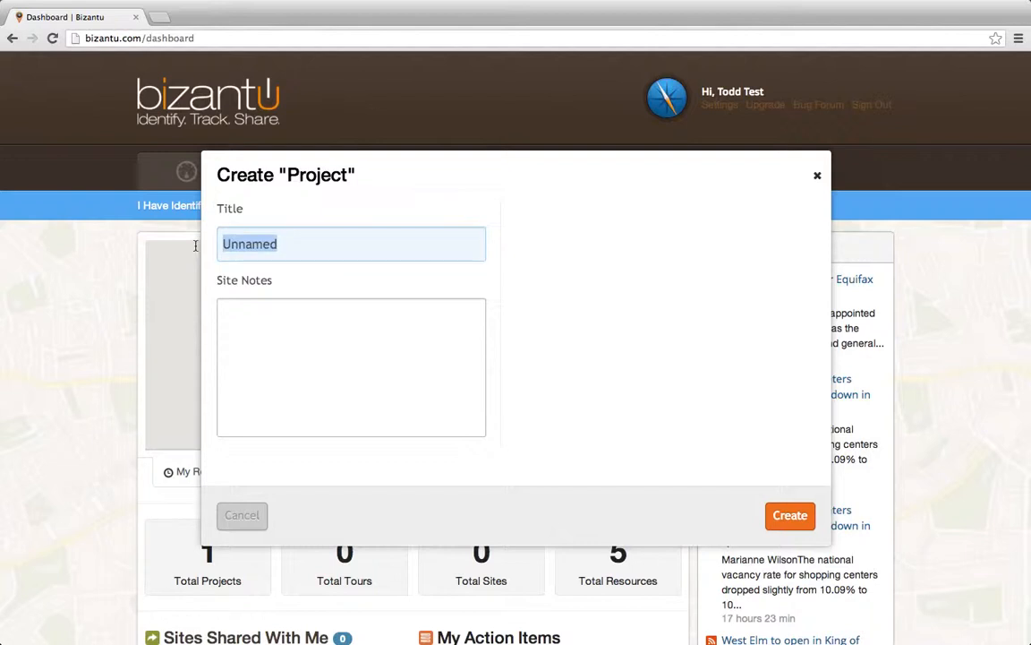
pyautogui.write('XYZ Ret')
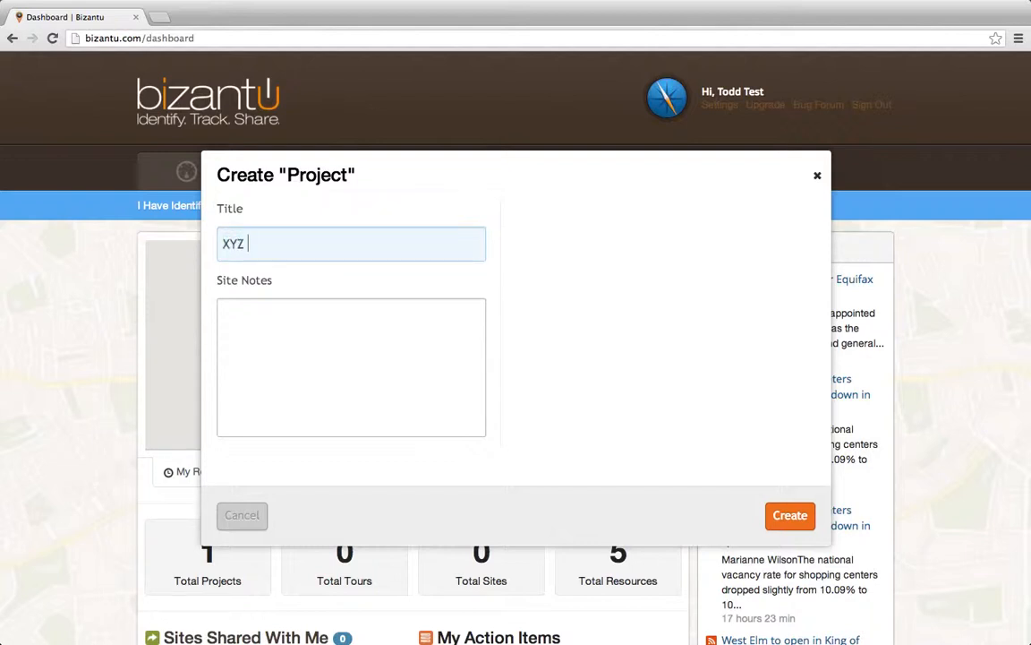
pyautogui.write('ailers')
pyautogui.press('BackSpace')
pyautogui.click(789, 515)
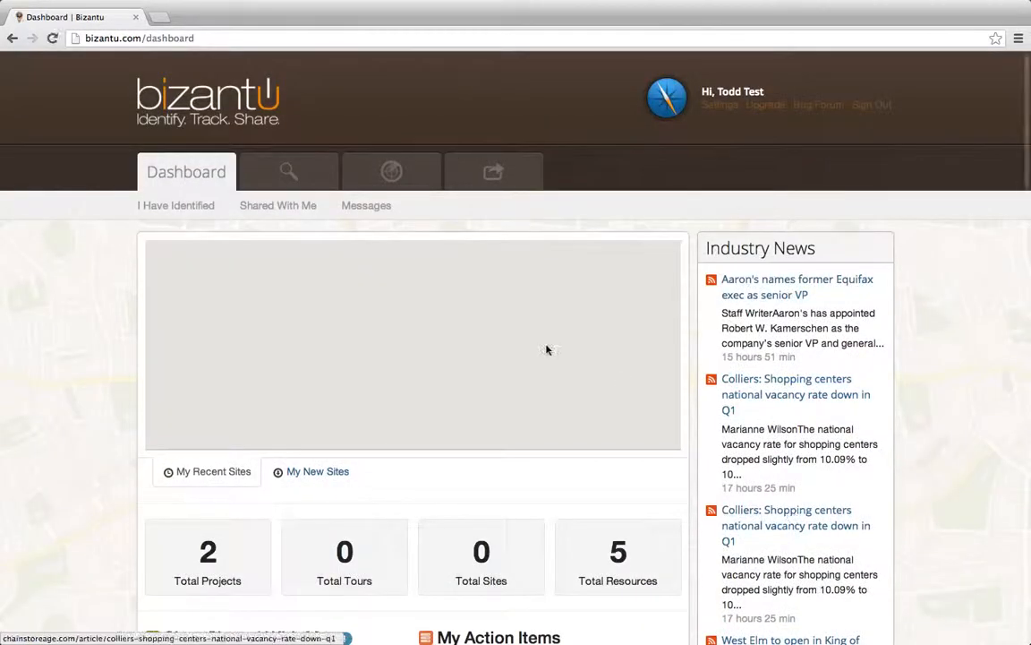
# - Open the XYZ Retailer project from the list of tracked projects
pyautogui.moveTo(403, 179)
pyautogui.click(159, 206)
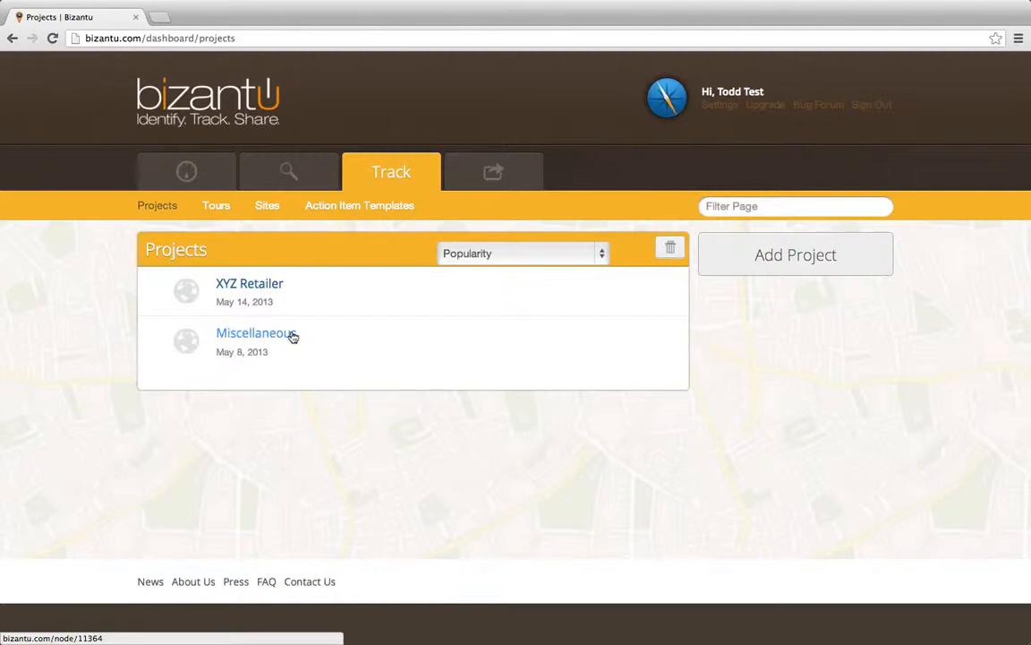
pyautogui.click(250, 287)
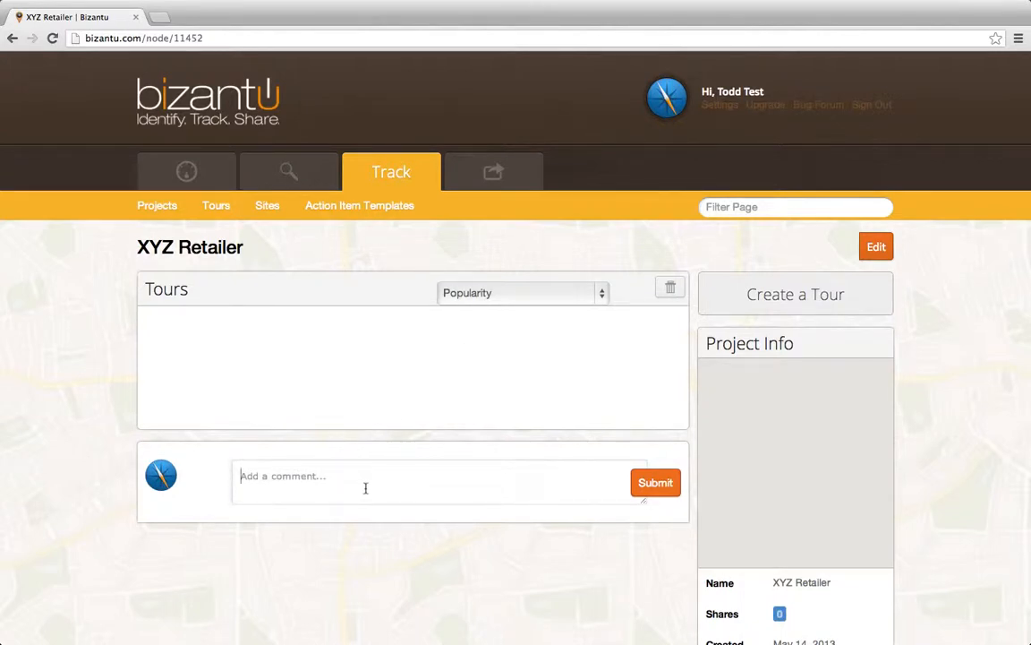
# - Start a new tour in the XYZ Retailer project and title it "Existing Locations"
pyautogui.click(761, 292)
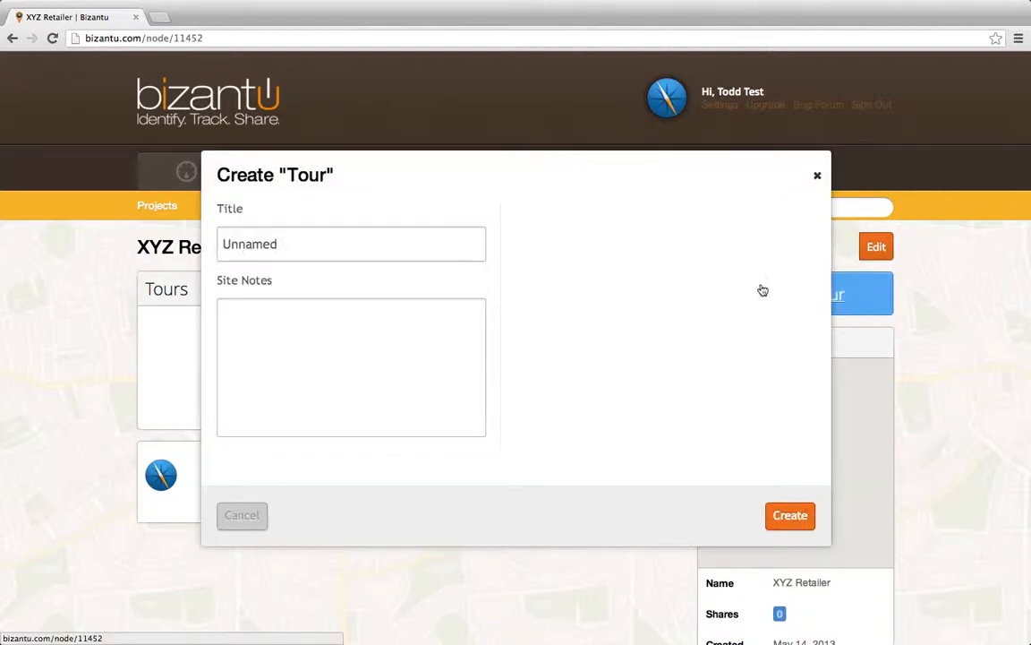
pyautogui.doubleClick(281, 243)
pyautogui.write('E')
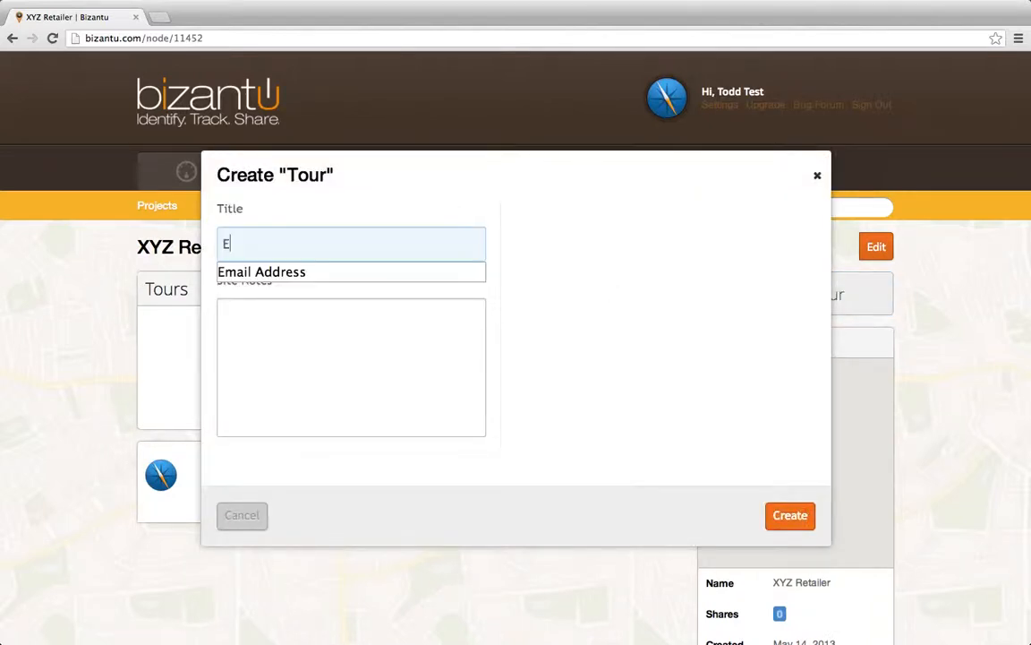
pyautogui.write('xhits')
pyautogui.press('BackSpace')
pyautogui.press('BackSpace')
pyautogui.press('BackSpace')
pyautogui.press('BackSpace')
pyautogui.write('is')
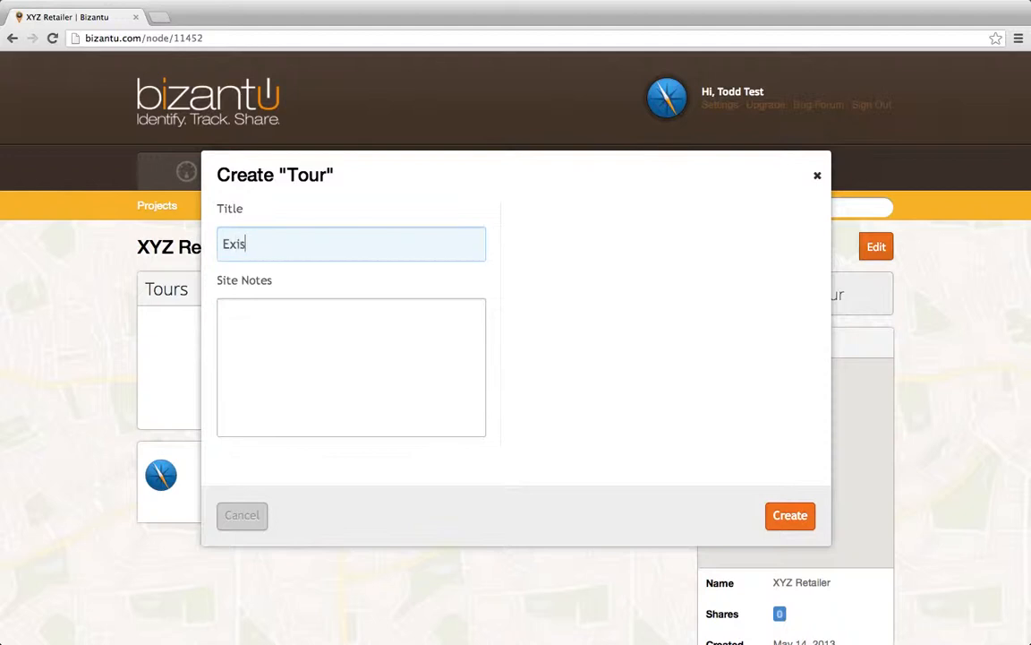
pyautogui.write('ting Locations')
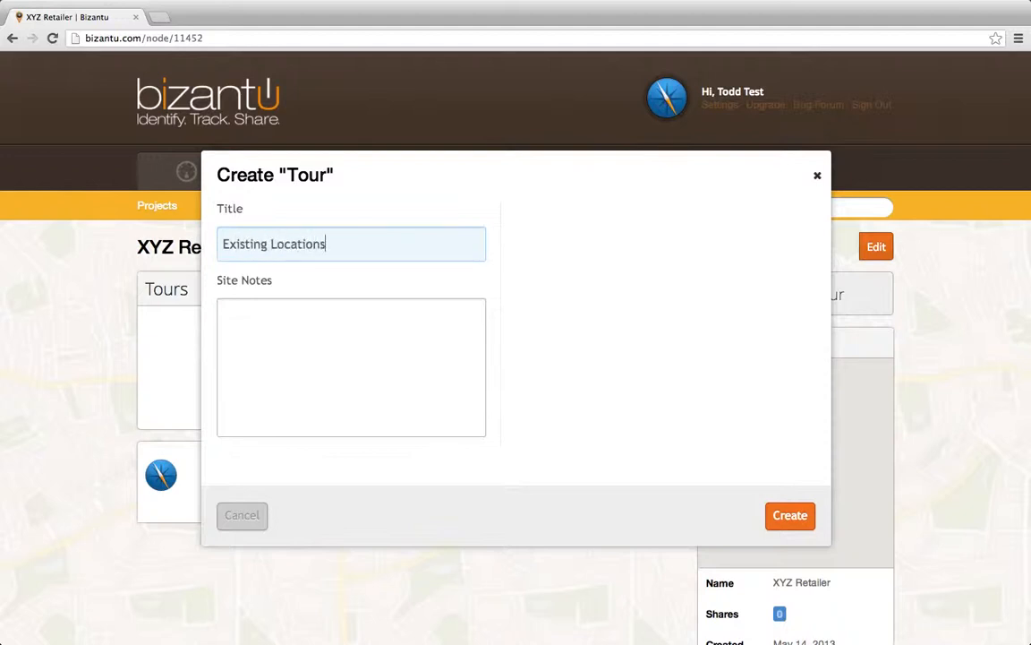
# - Add the site note "open sites as of 5/10" with the year to the tour and create it
pyautogui.click(249, 334)
pyautogui.write('o')
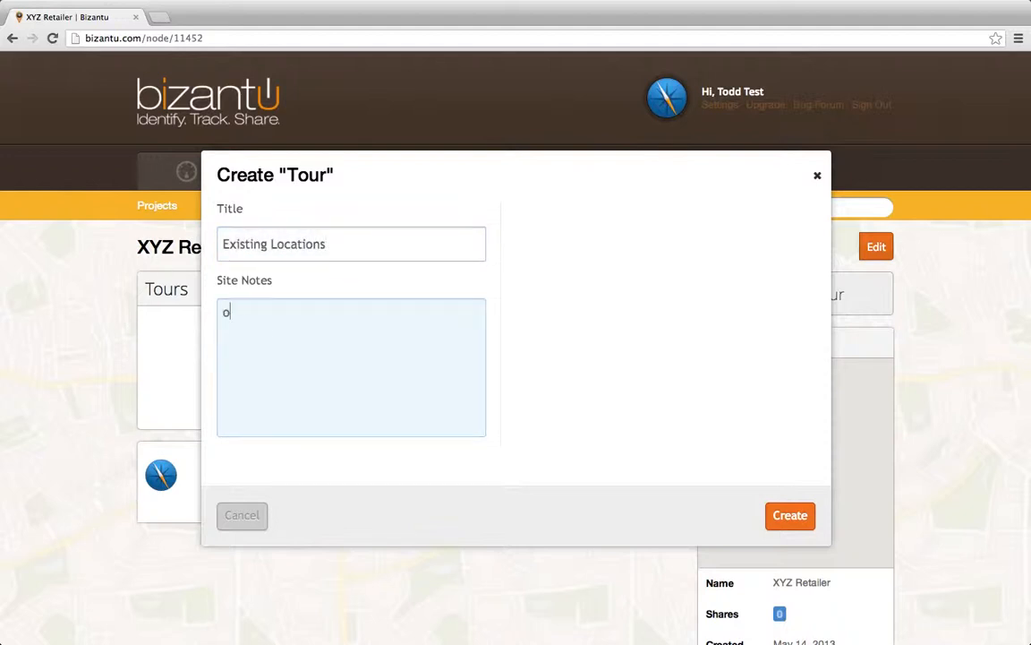
pyautogui.write('pen sites as of 5/10')
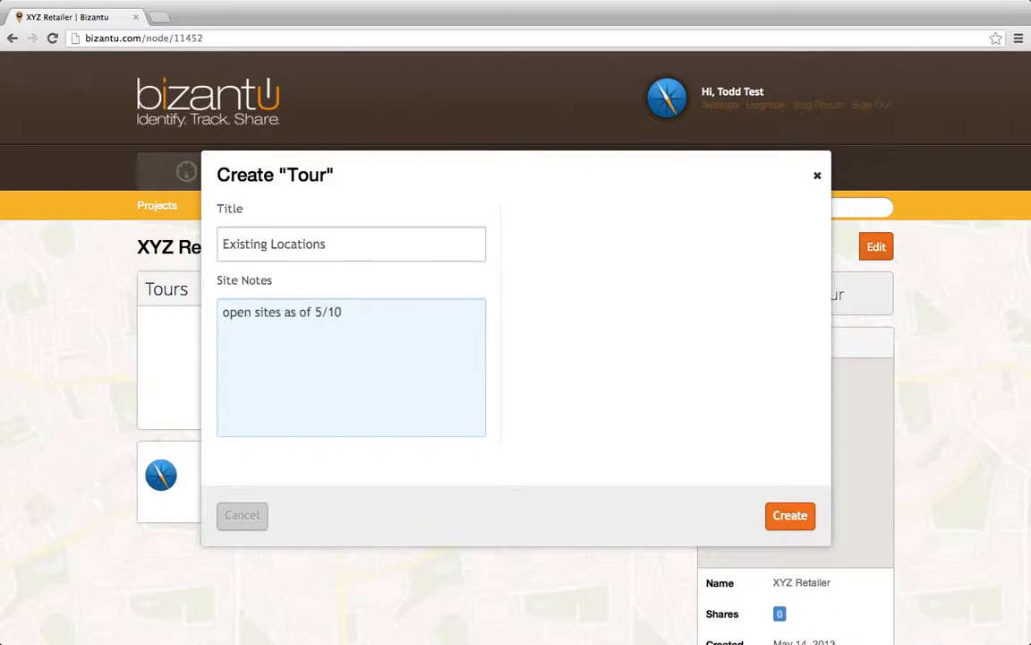
pyautogui.write('2013')
pyautogui.click(786, 515)
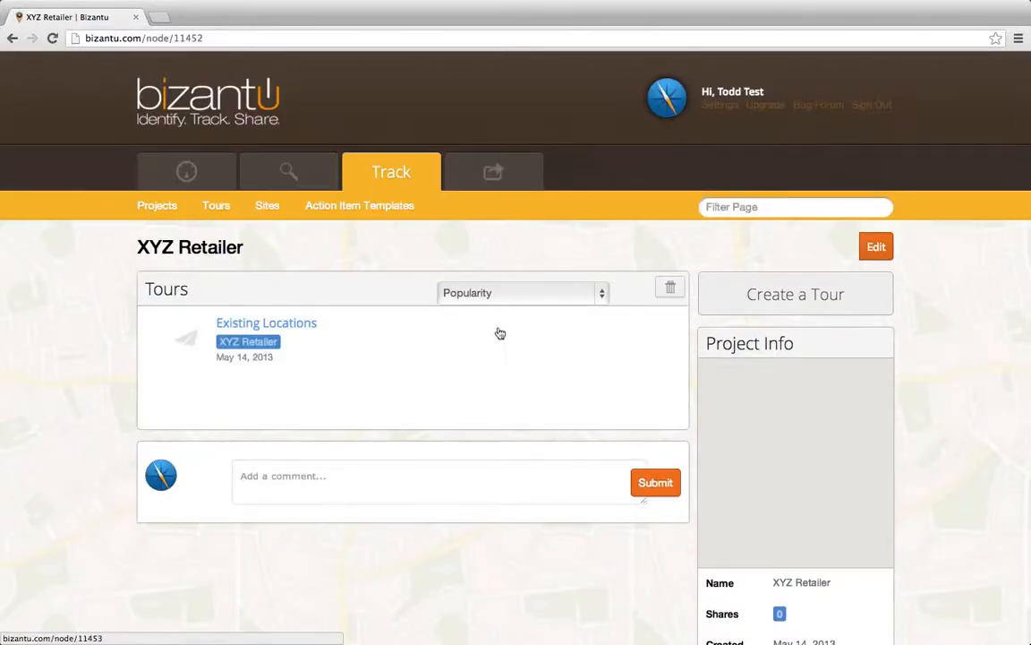
# - Start a new site in the Existing Locations tour, titled "Location #1" with the site note "123 Shopping Center"
pyautogui.click(317, 324)
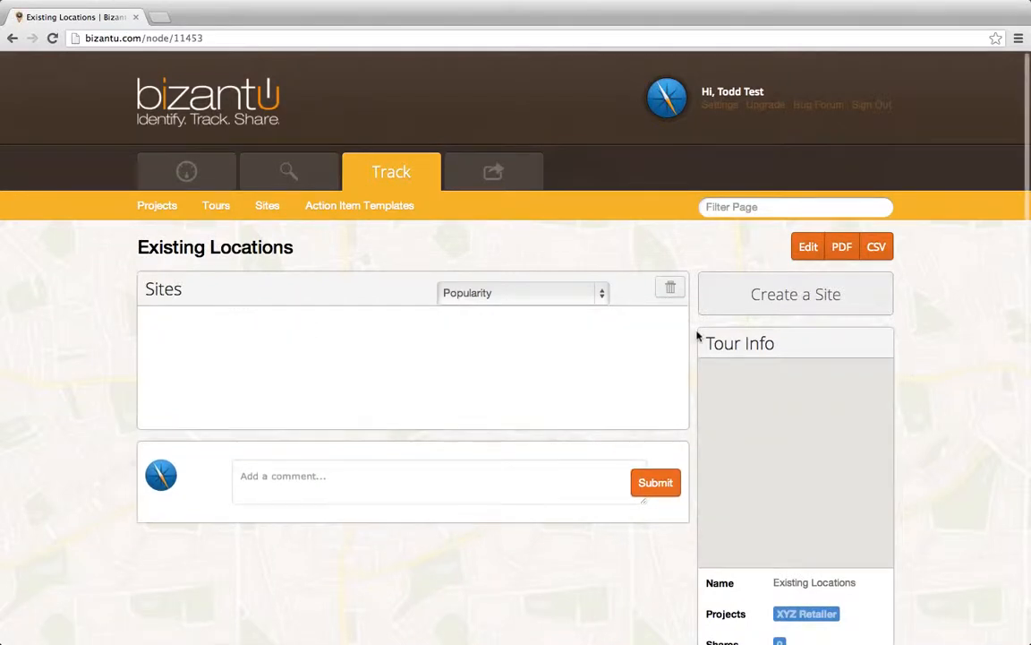
pyautogui.click(823, 304)
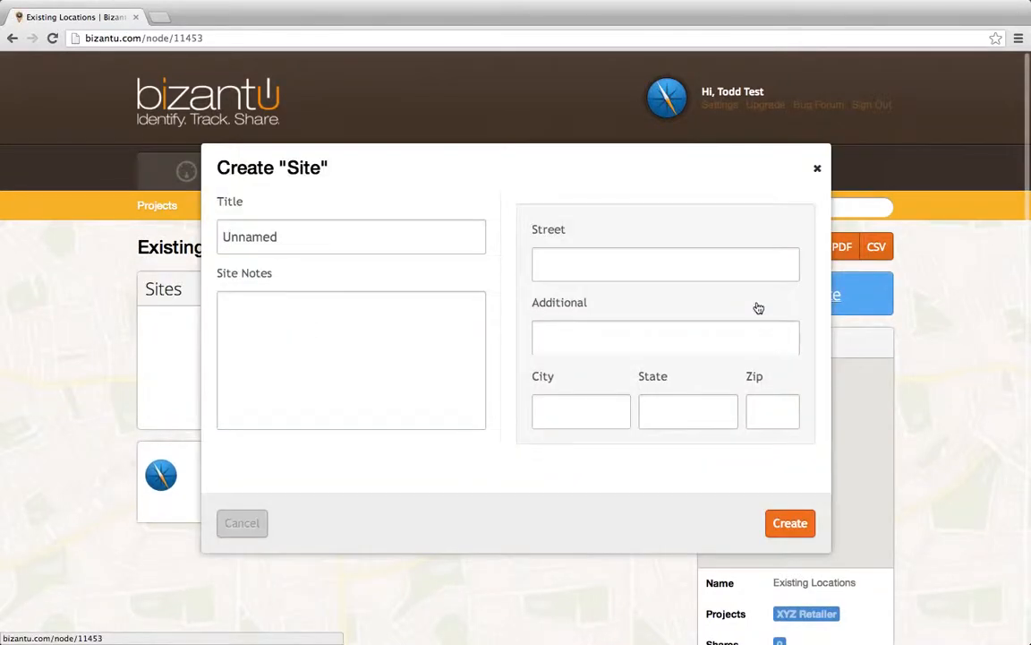
pyautogui.click(312, 235)
pyautogui.write('Location #1')
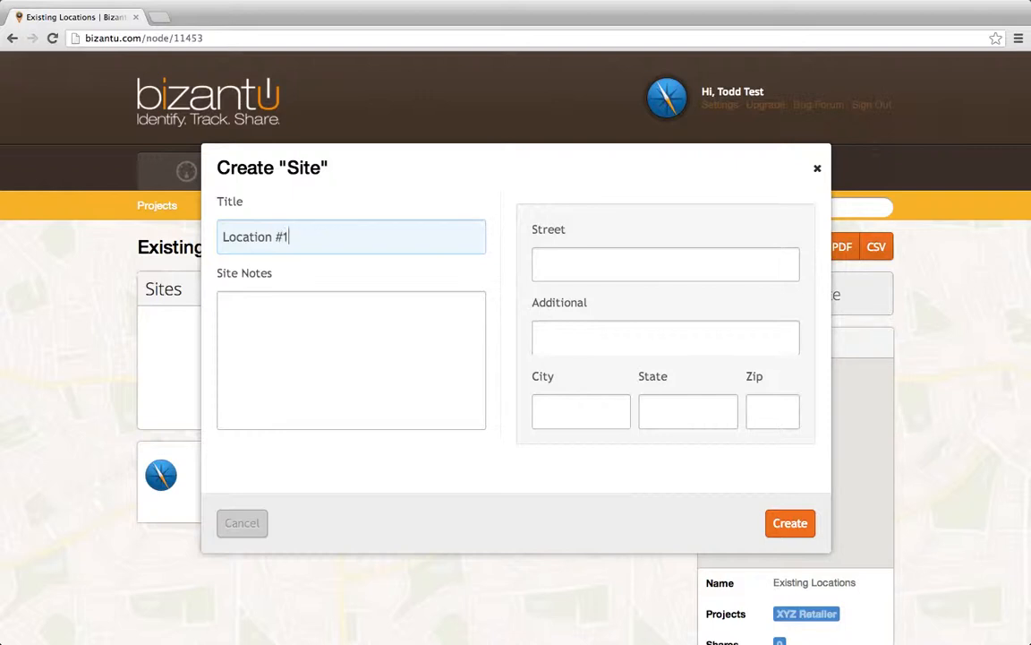
pyautogui.press('Tab')
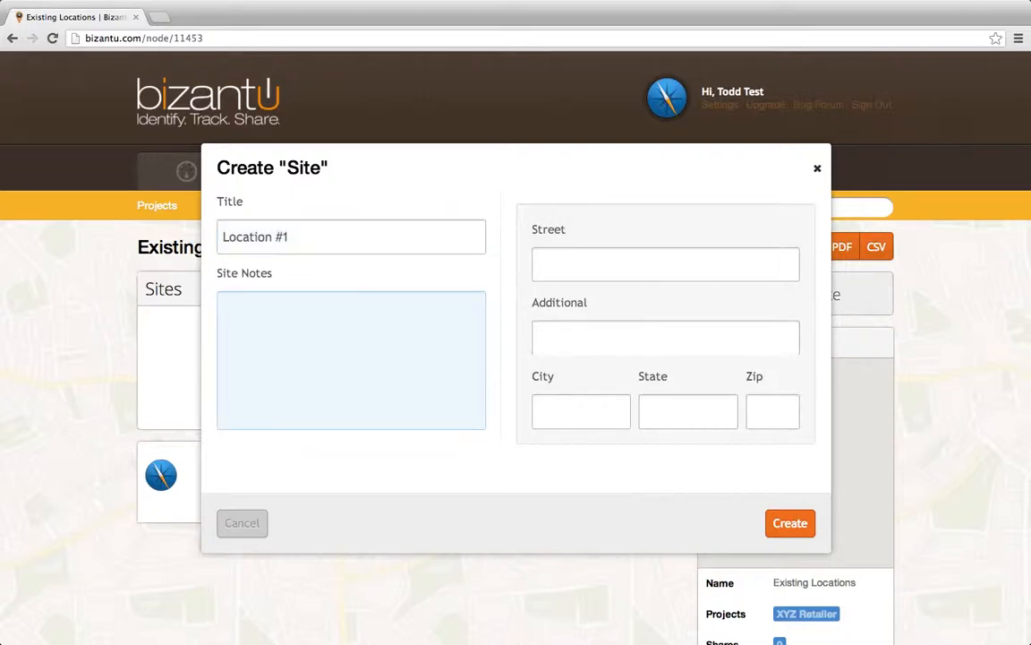
pyautogui.write('123 Hopping Center')
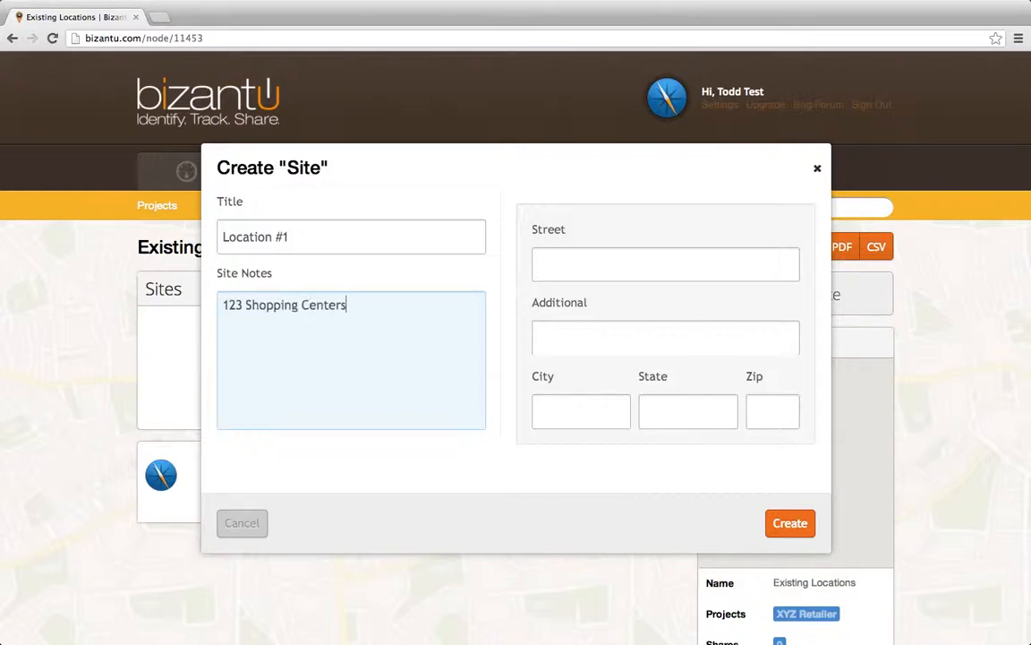
# - Fill in the Location #1 site's street, city, state and zip code, leaving the additional line empty, and create the site
pyautogui.click(586, 262)
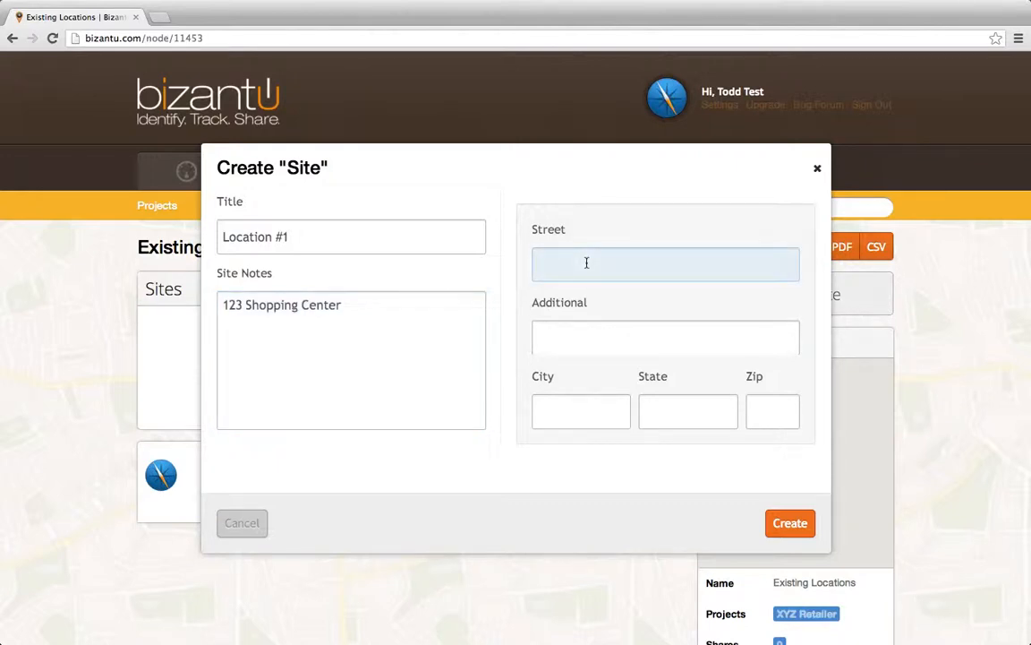
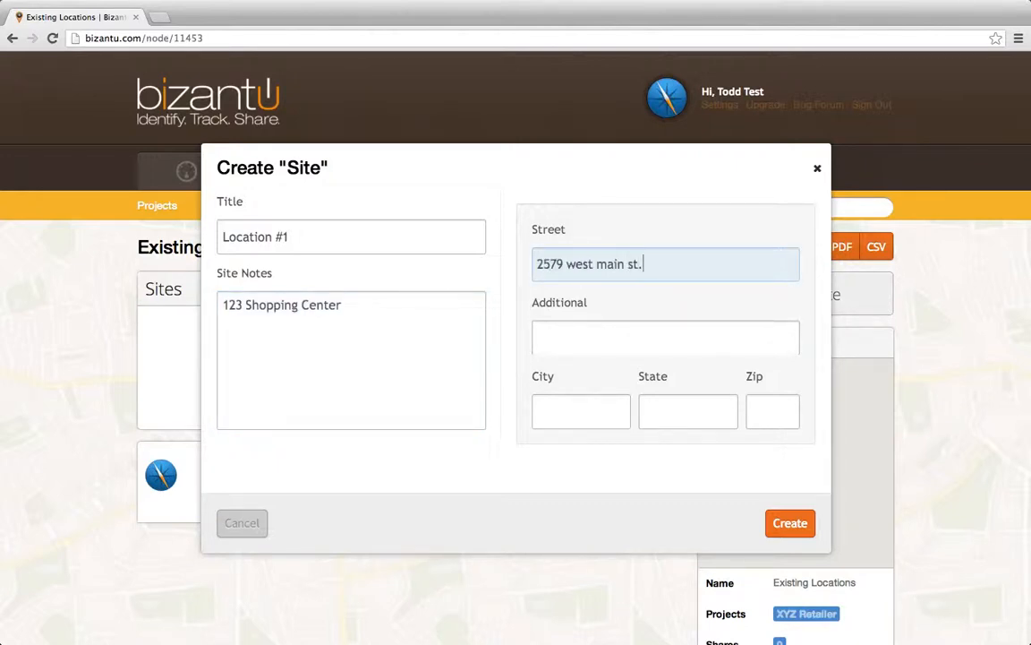
pyautogui.press('Tab')
pyautogui.press('Tab')
pyautogui.write('little')
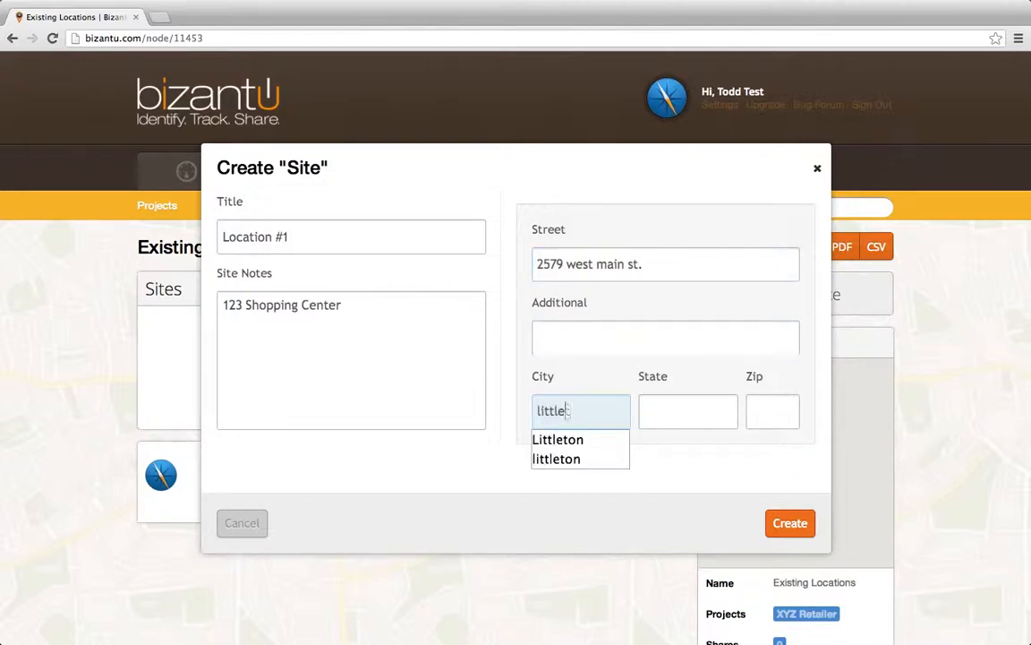
pyautogui.write('ton')
pyautogui.press('Tab')
pyautogui.press('Tab')
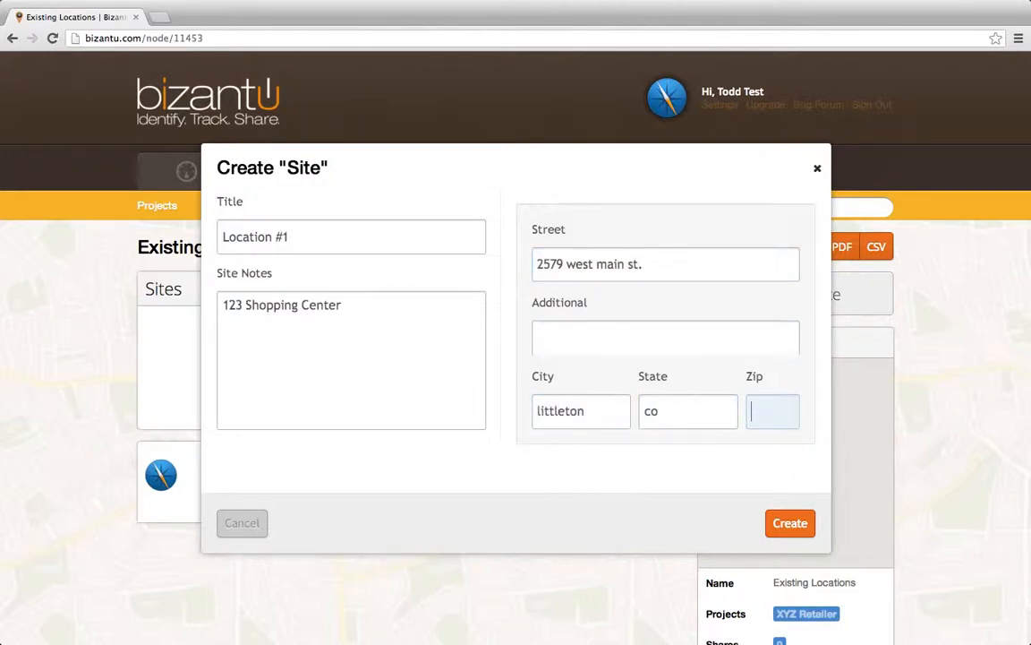
pyautogui.write('80120')
pyautogui.click(789, 522)
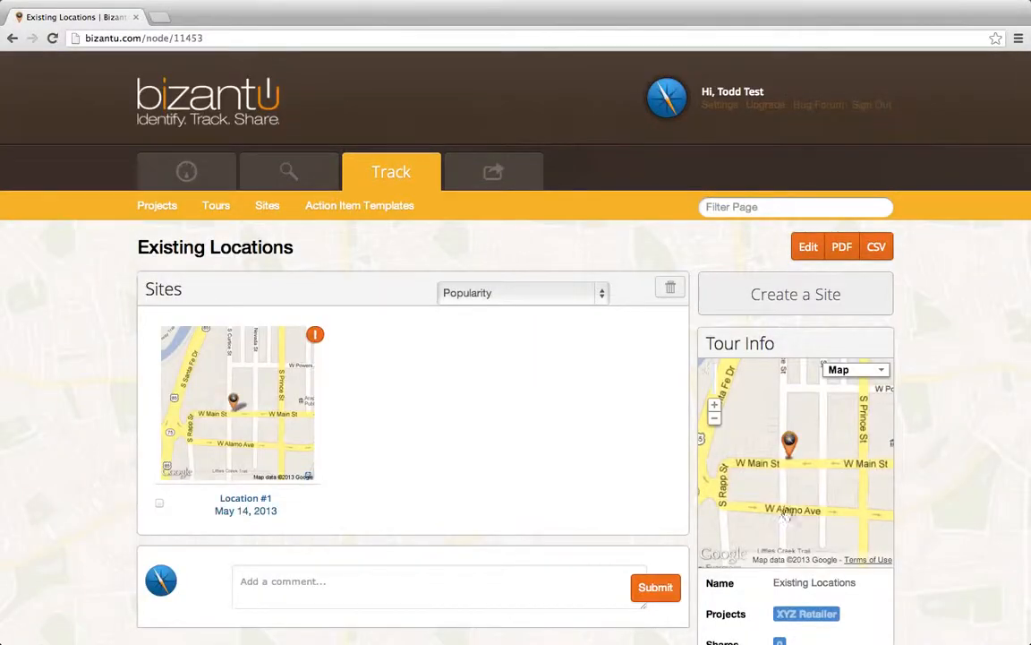
# - Open the Location #1 site to view its details, and return to the dashboard to review the sites map and totals
pyautogui.click(254, 499)
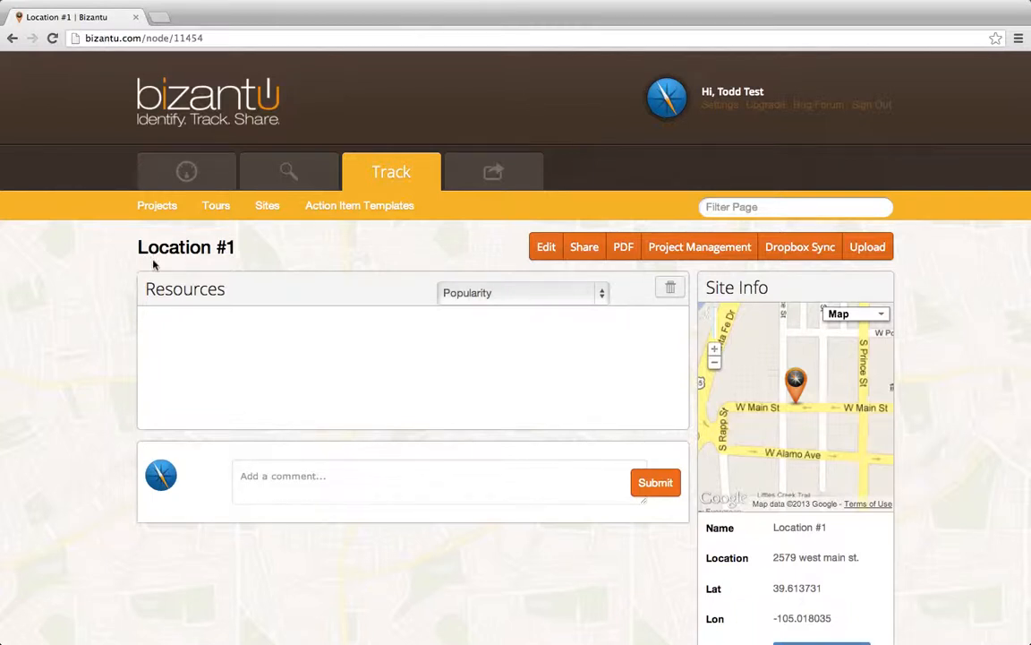
pyautogui.click(186, 185)
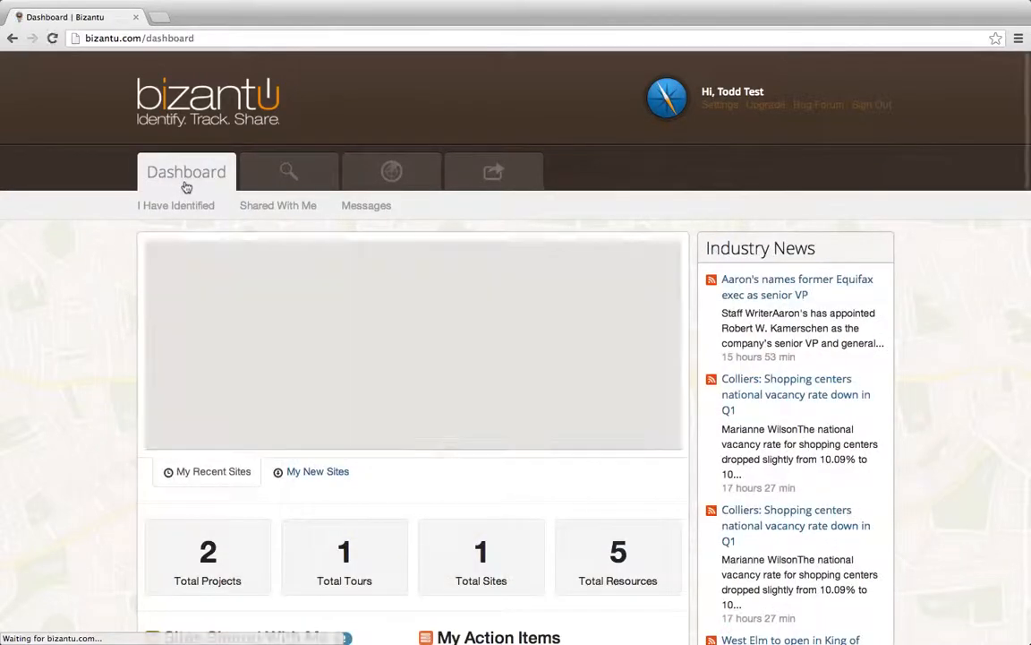
pyautogui.scroll(-2, 117, 487)
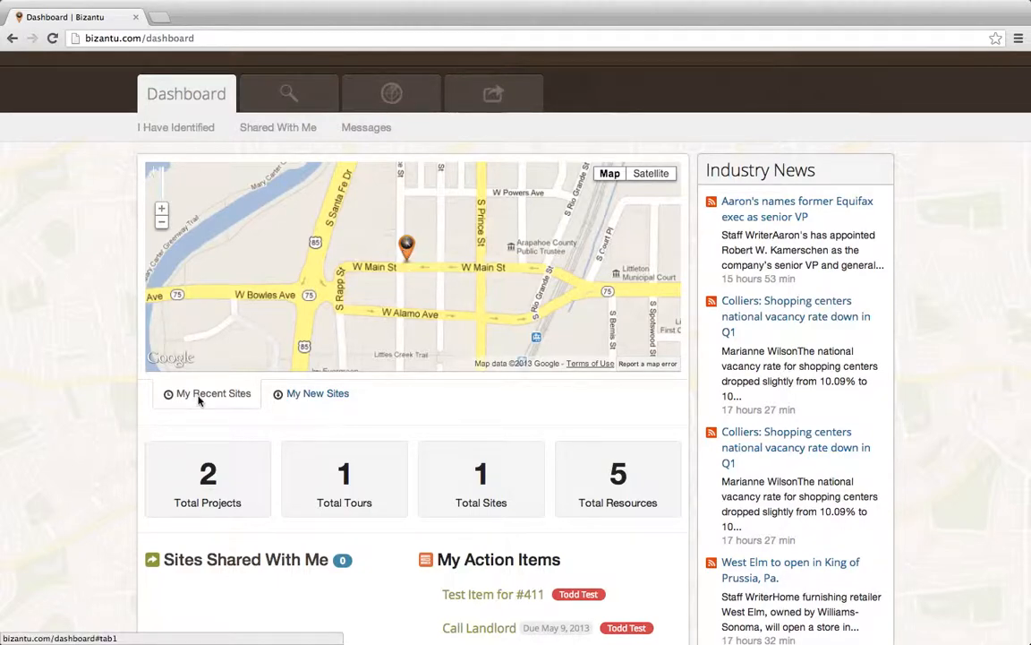
pyautogui.scroll(-3, 199, 400)
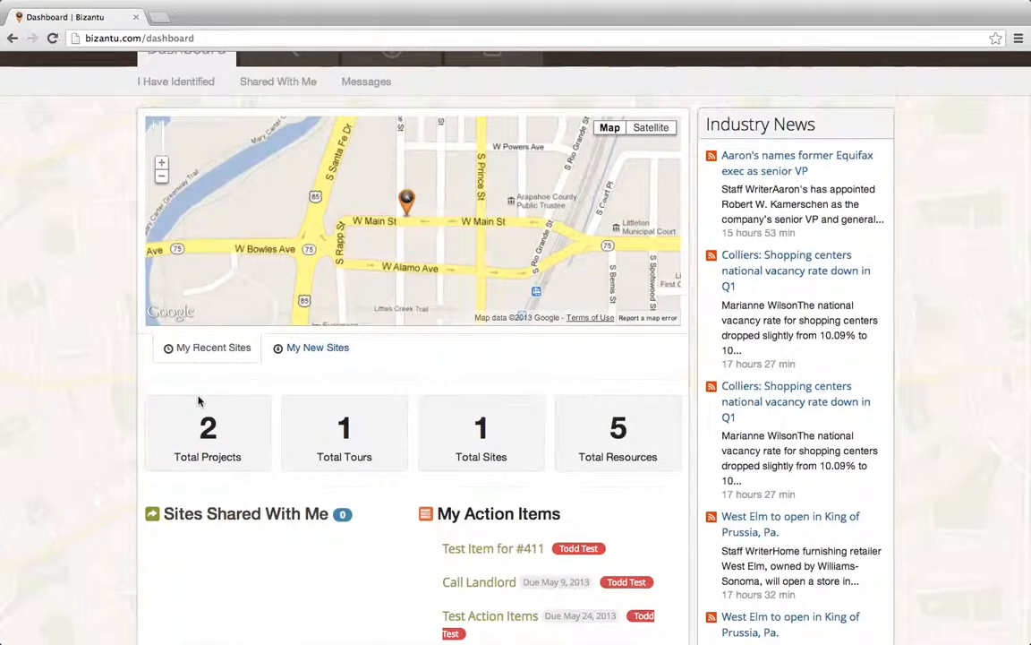
pyautogui.scroll(2, 200, 401)
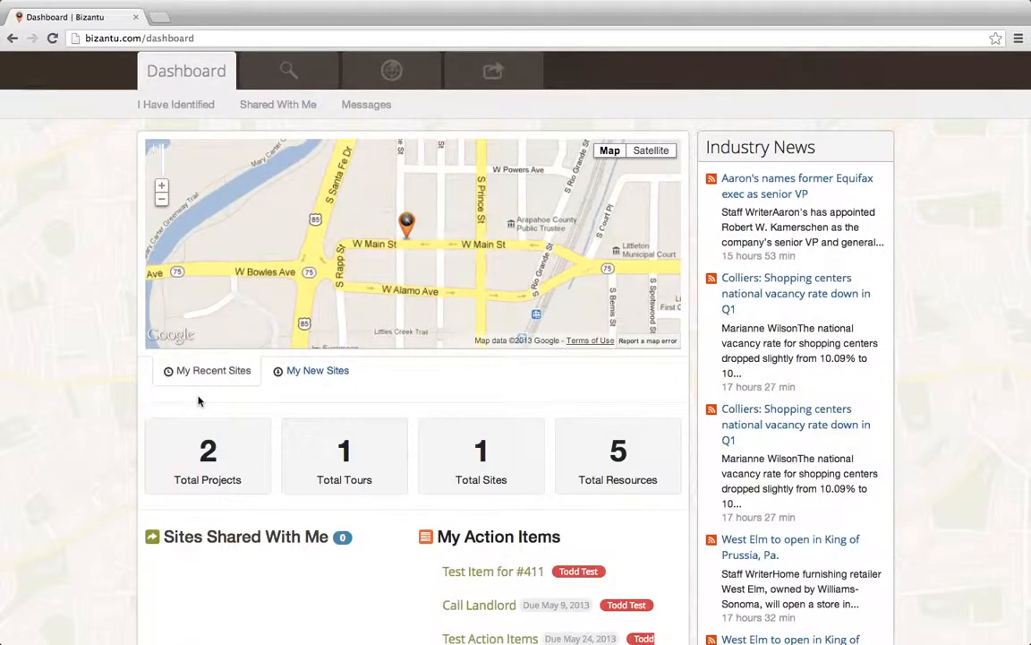
pyautogui.hotkey('ctrl', 'Up')
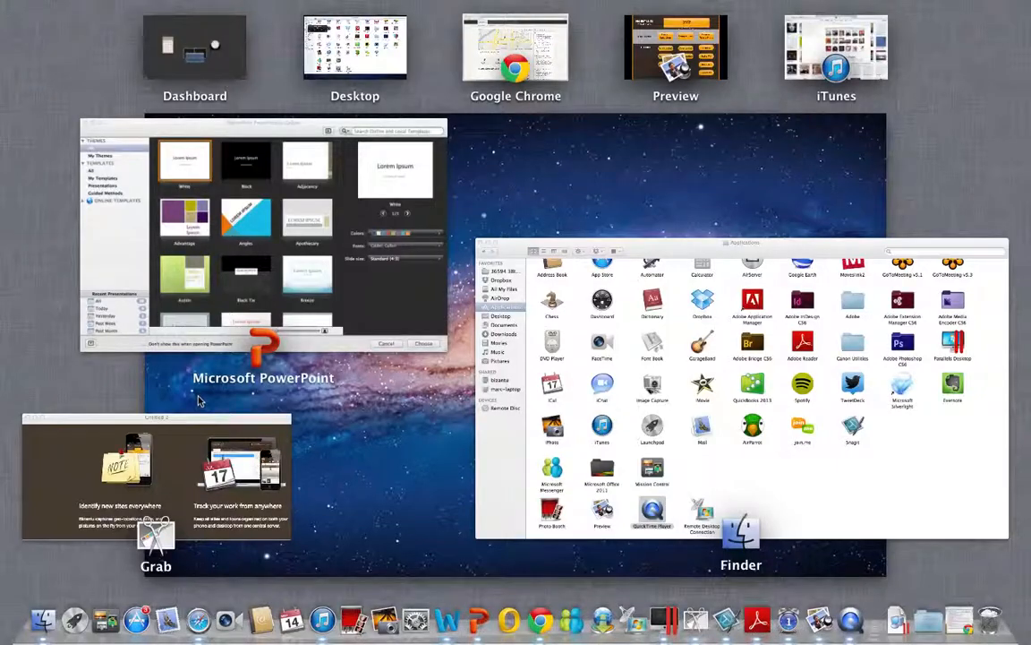
pyautogui.hotkey('ctrl', 'Up')
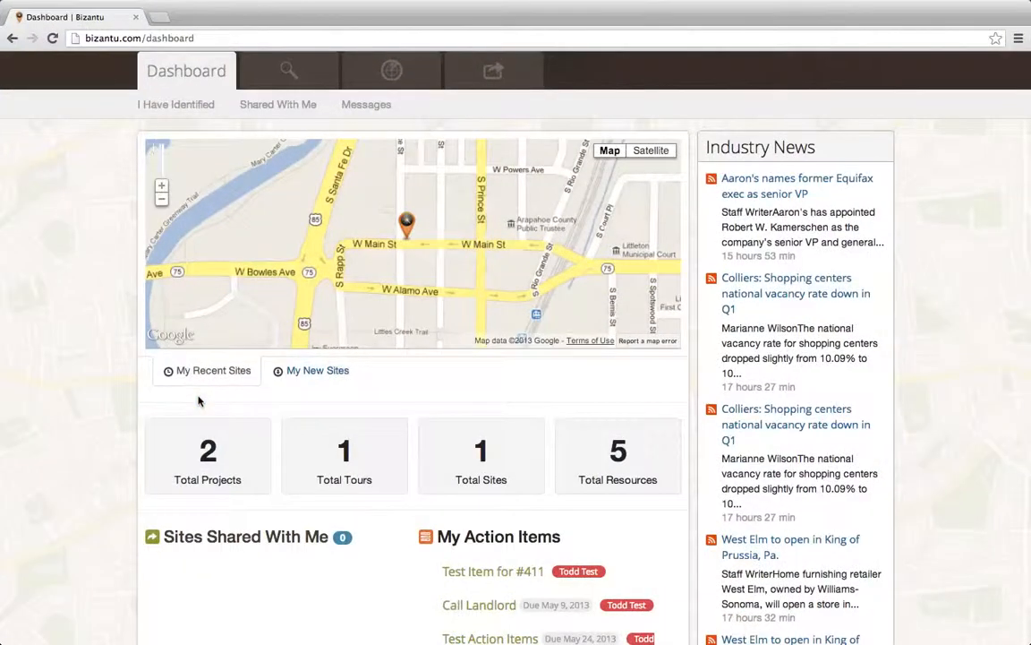
pyautogui.hotkey('ctrl', 'Up')
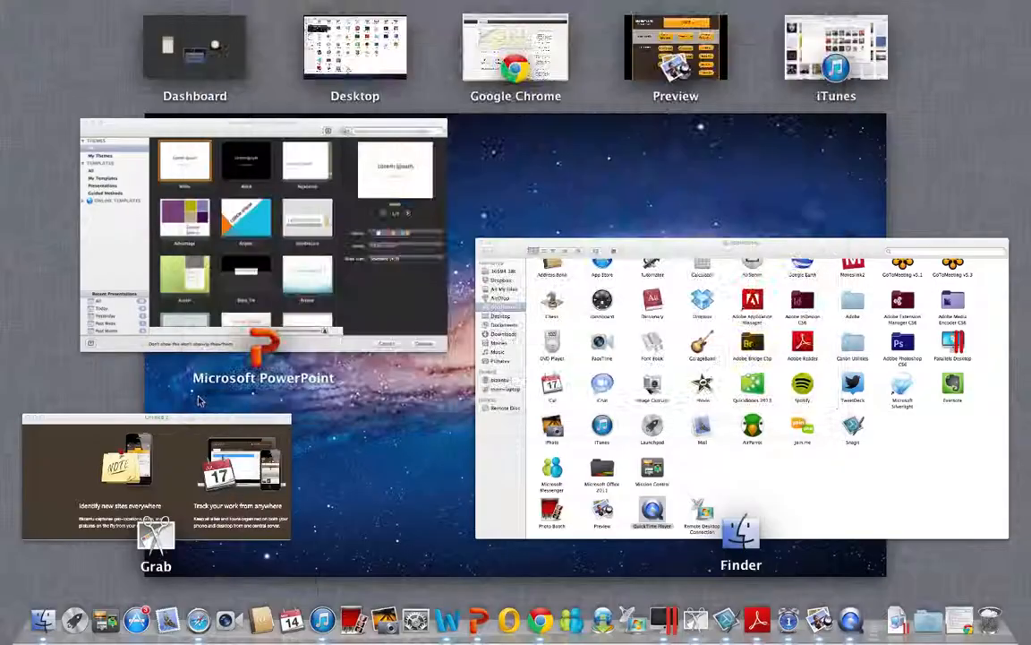
pyautogui.hotkey('ctrl', 'Up')
pyautogui.hotkey('ctrl', 'Up')
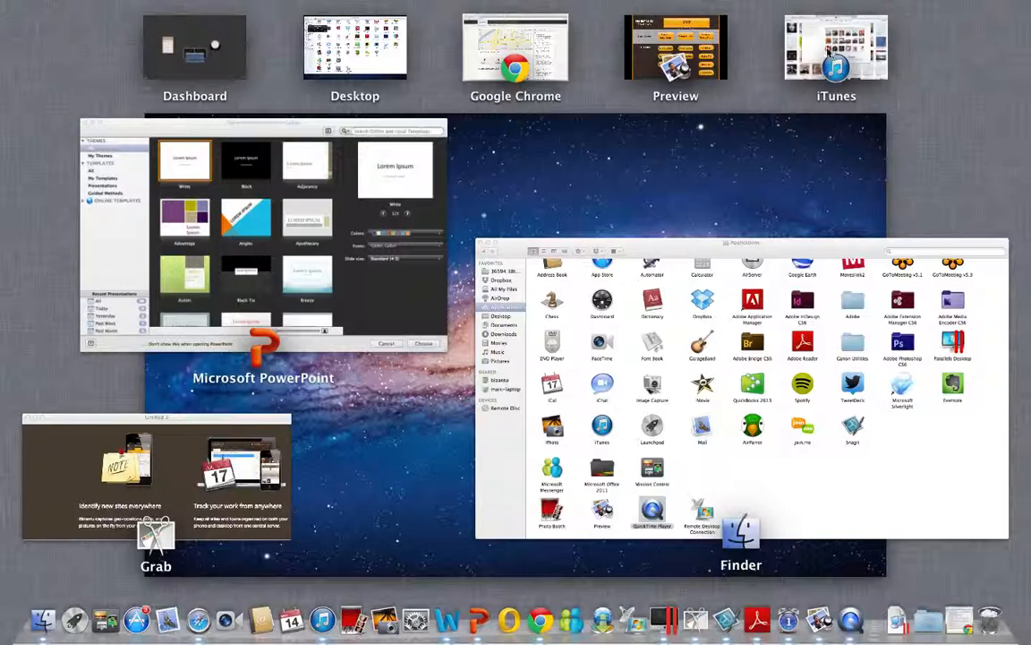
pyautogui.click(468, 67)
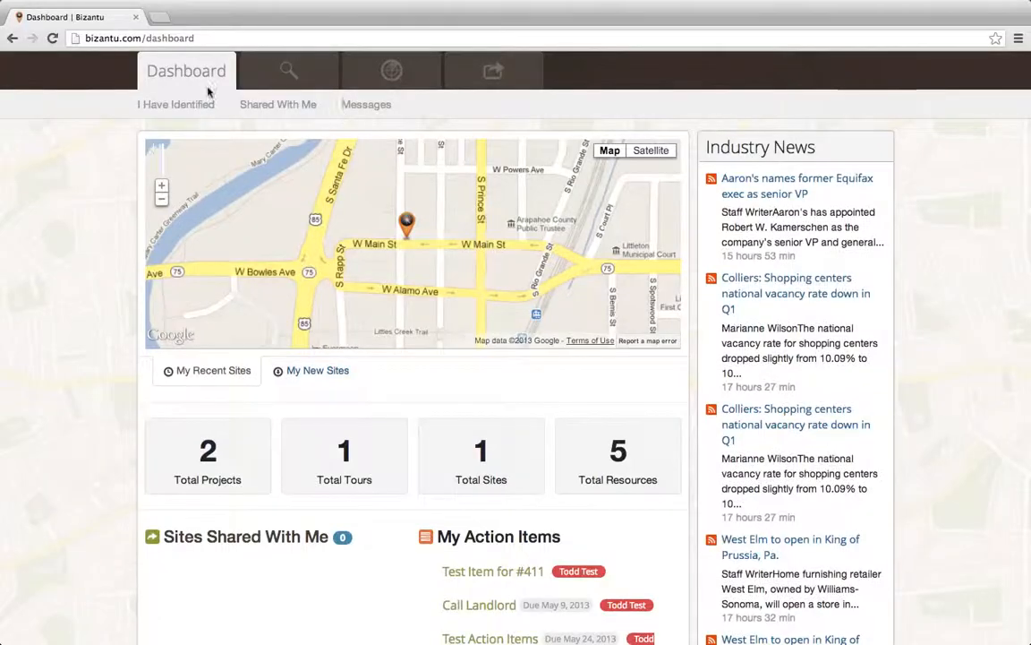
# - Take the browser window out of full-screen mode
pyautogui.click(1022, 8)
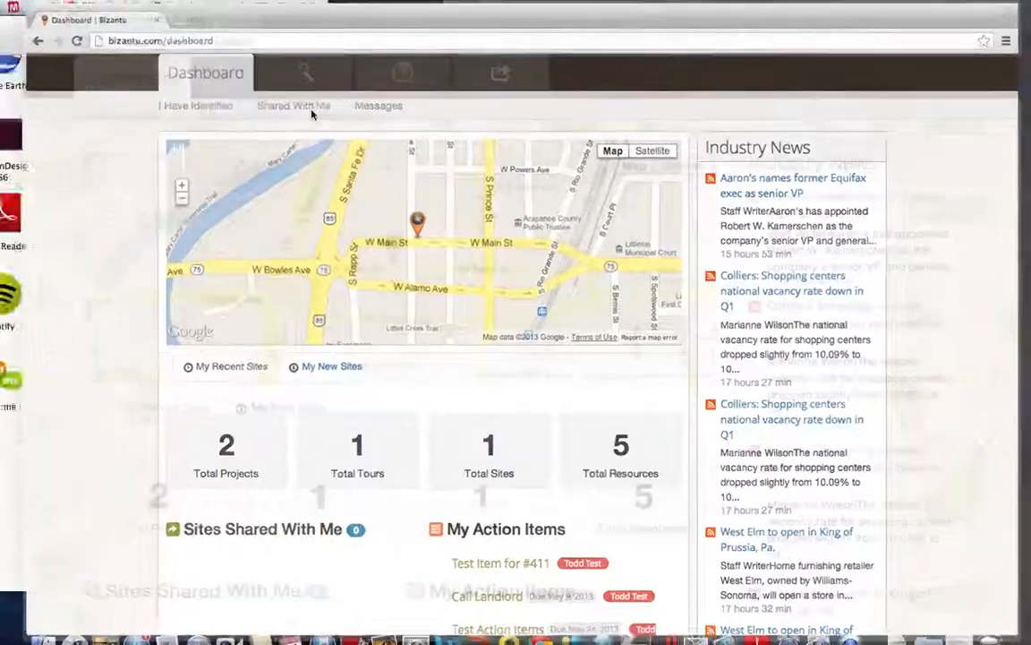